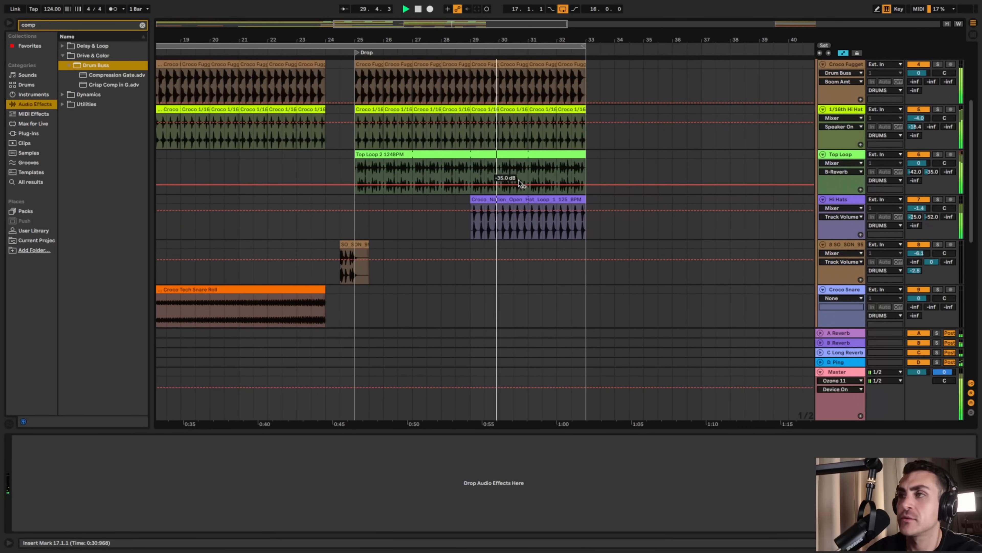
Look through the tracks of the drop down to the vocals during playback and stop the playback.
{"action": "scroll", "coordinate": [519, 180], "scroll_direction": "down", "scroll_amount": 6}
{"action": "scroll", "coordinate": [519, 181], "scroll_direction": "down", "scroll_amount": 5}
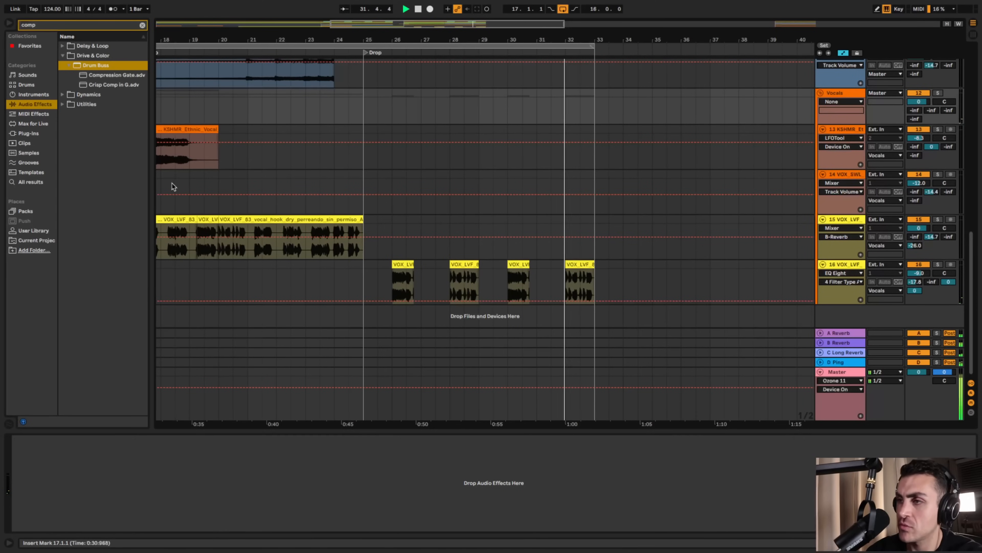
{"action": "key", "text": "space"}
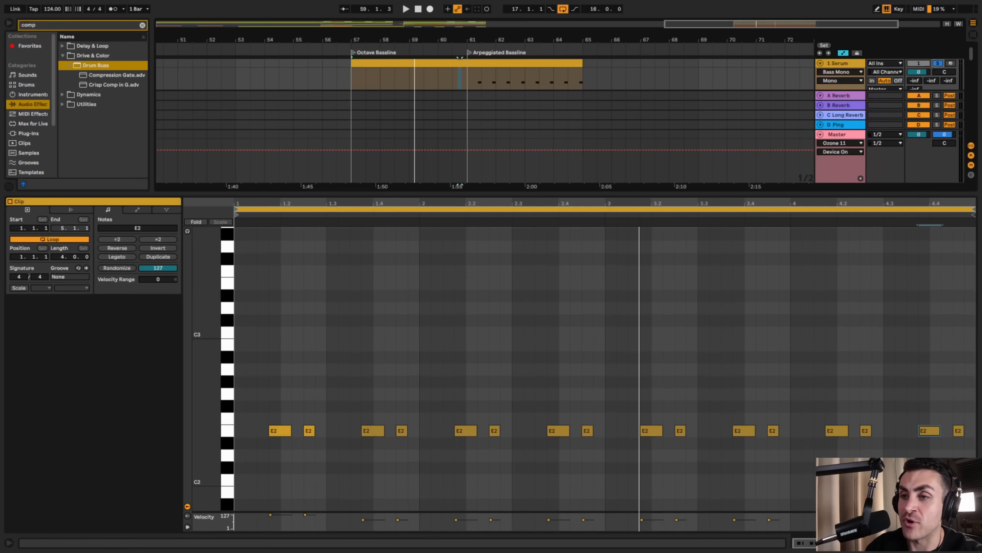
Audition the octave bassline clip with its E2 notes from near the clip's start.
{"action": "left_click", "coordinate": [242, 434]}
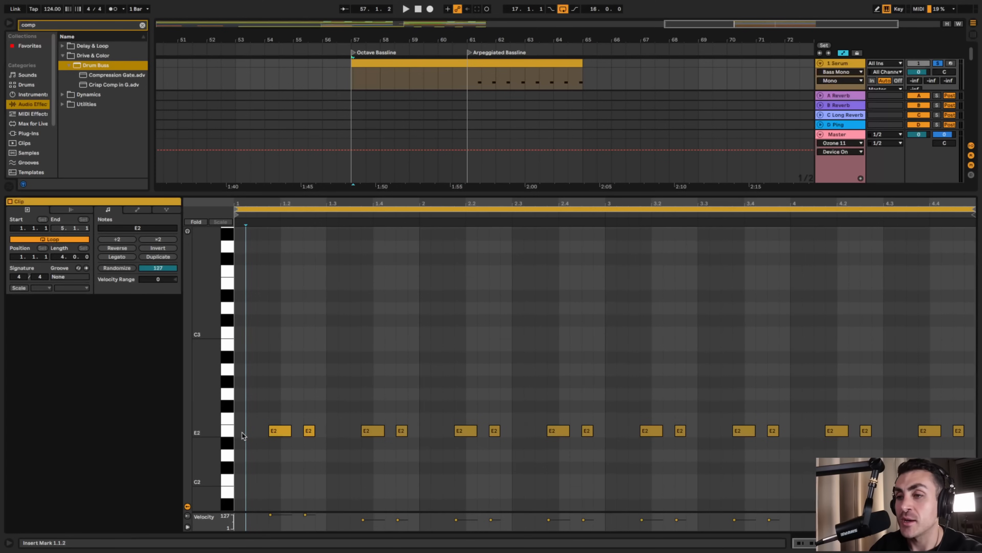
{"action": "key", "text": "space"}
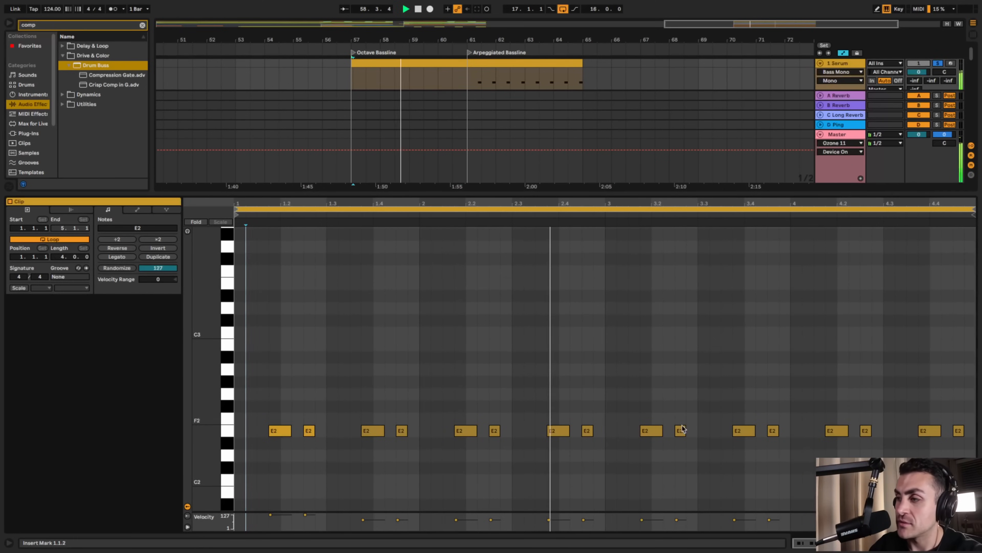
{"action": "key", "text": "space"}
Raise the longer note of each E2 pair by one octave to E3 and play the octave bassline from its start.
{"action": "left_click", "coordinate": [281, 431]}
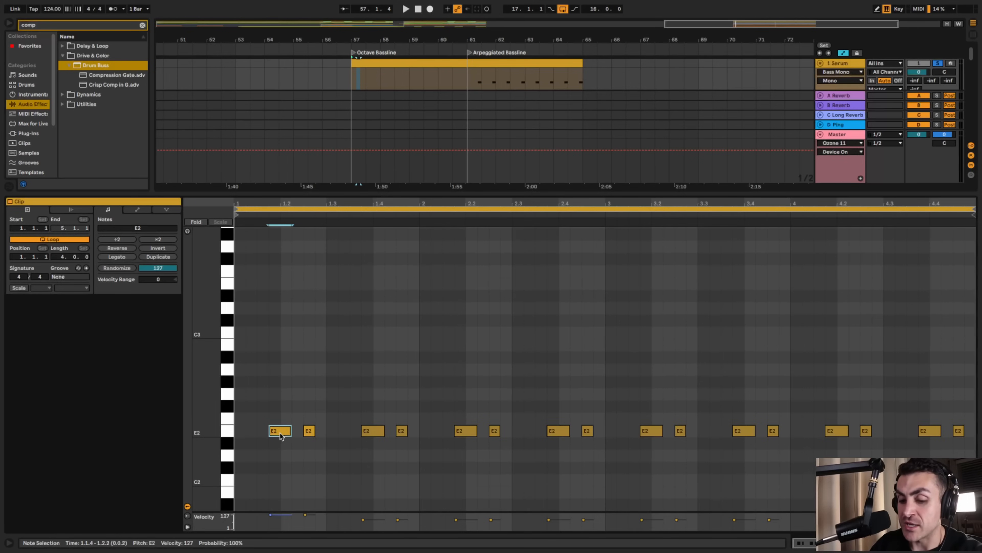
{"action": "key", "text": "shift+Up"}
{"action": "left_click", "coordinate": [378, 436]}
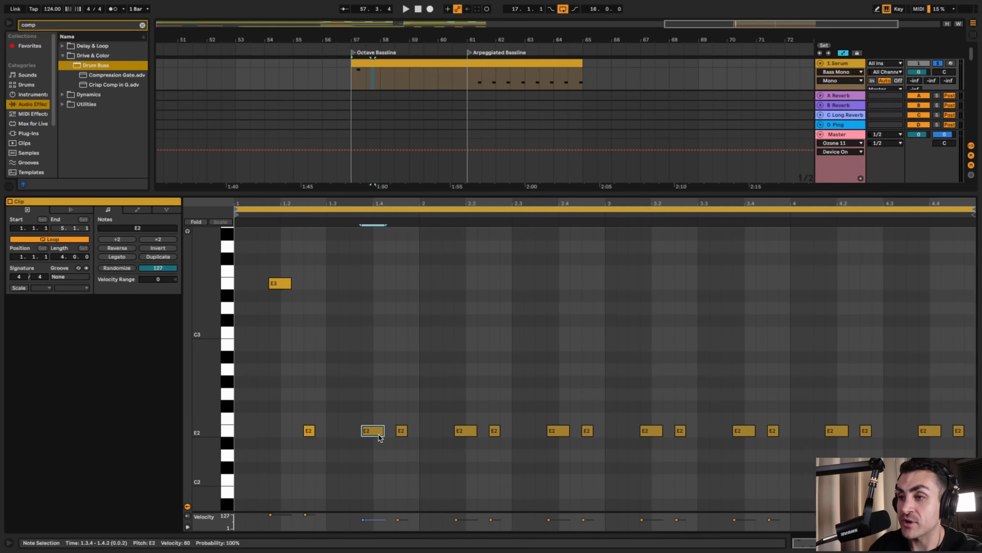
{"action": "key", "text": "shift+Up"}
{"action": "left_click", "coordinate": [468, 436]}
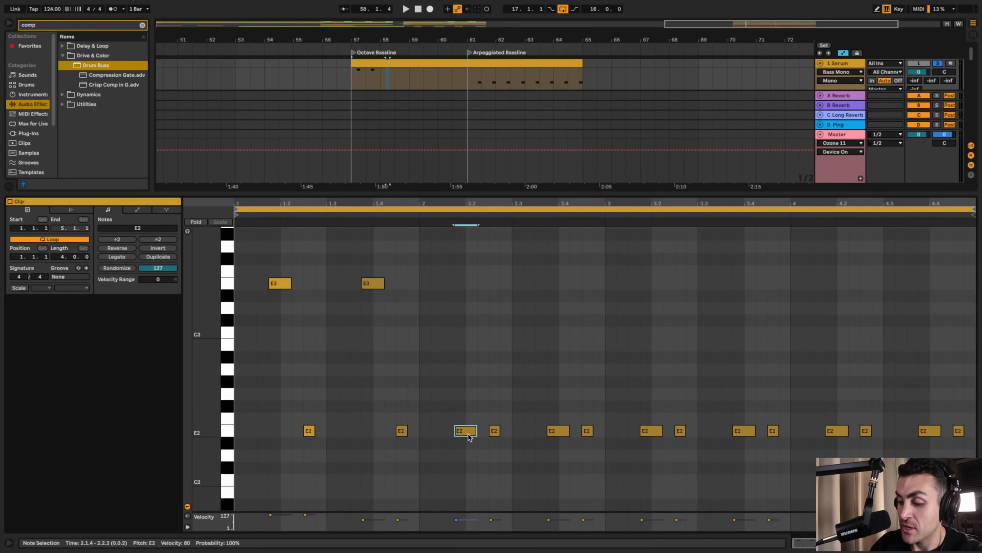
{"action": "key", "text": "shift+Up"}
{"action": "left_click", "coordinate": [553, 432]}
{"action": "key", "text": "shift+Up"}
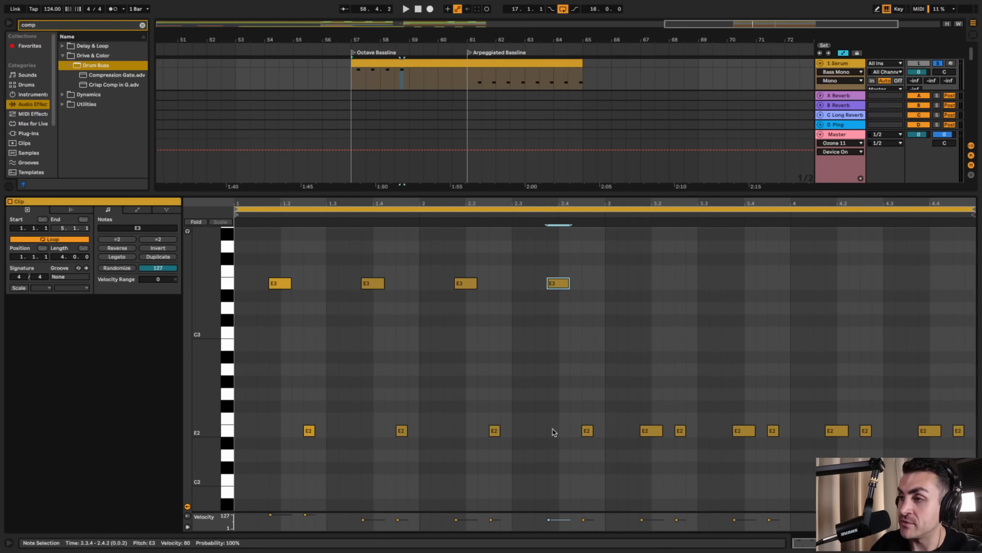
{"action": "left_click", "coordinate": [651, 435]}
{"action": "key", "text": "shift+Up"}
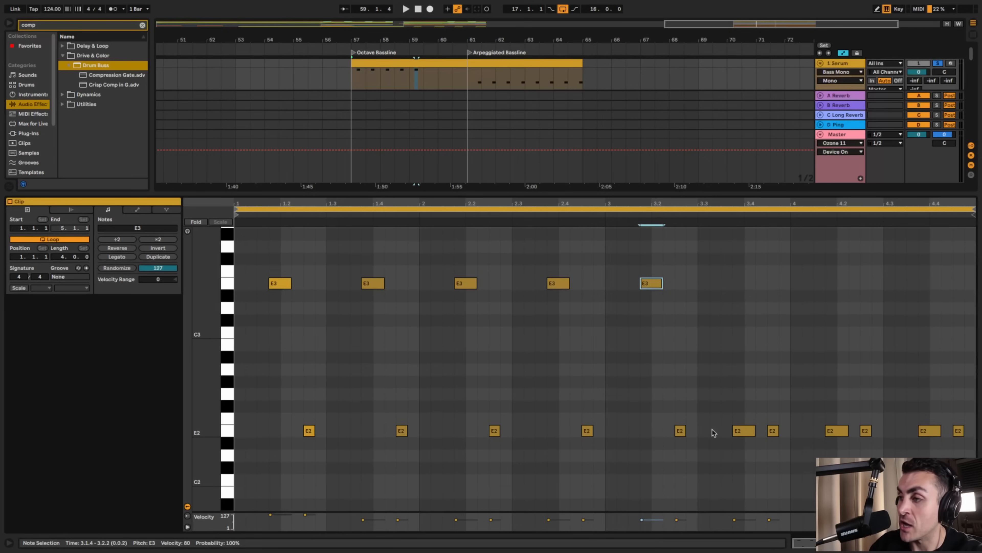
{"action": "left_click", "coordinate": [237, 326]}
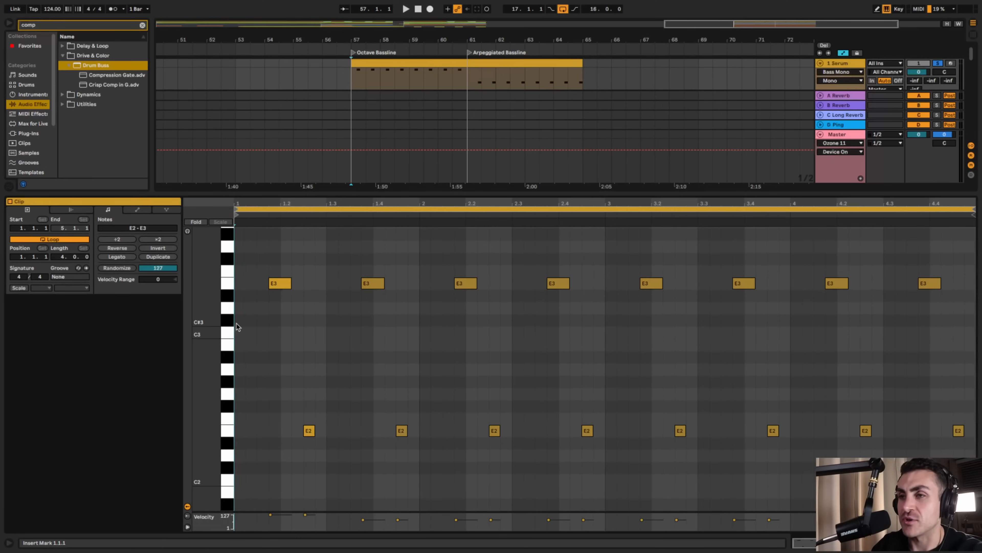
{"action": "key", "text": "space"}
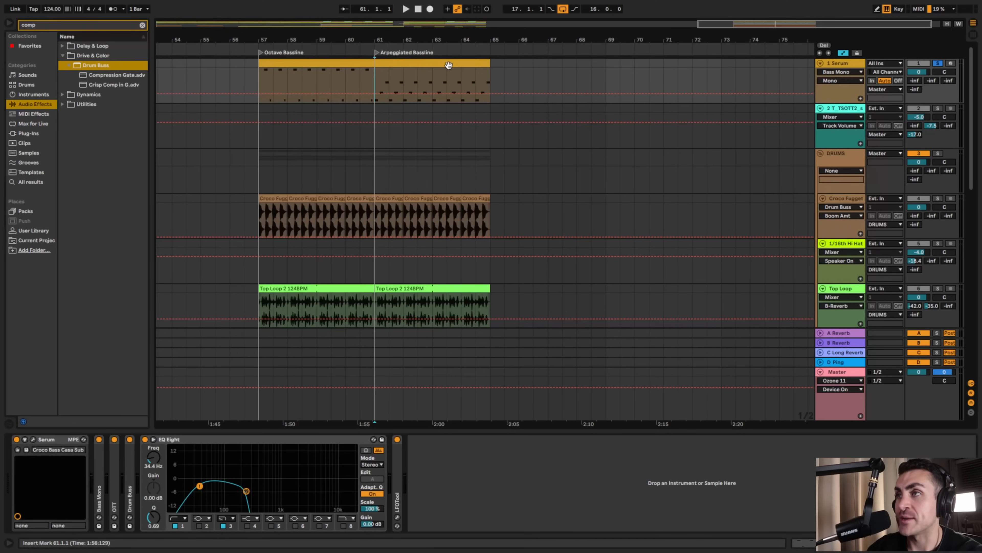
Open the arpeggiated bassline clip at bar 61 in an enlarged note editor, play it, and return to the arrangement with the device view.
{"action": "left_click", "coordinate": [448, 64]}
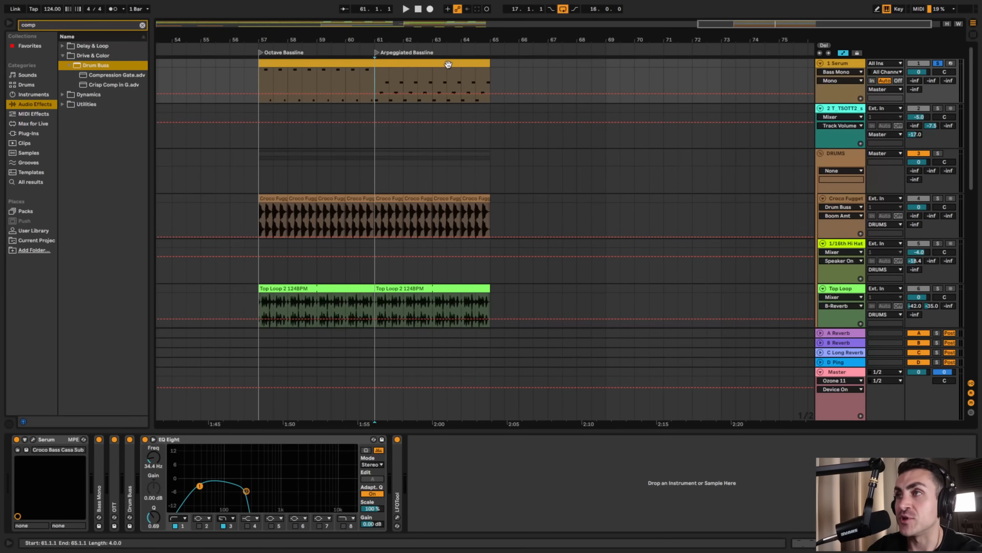
{"action": "double_click", "coordinate": [448, 64]}
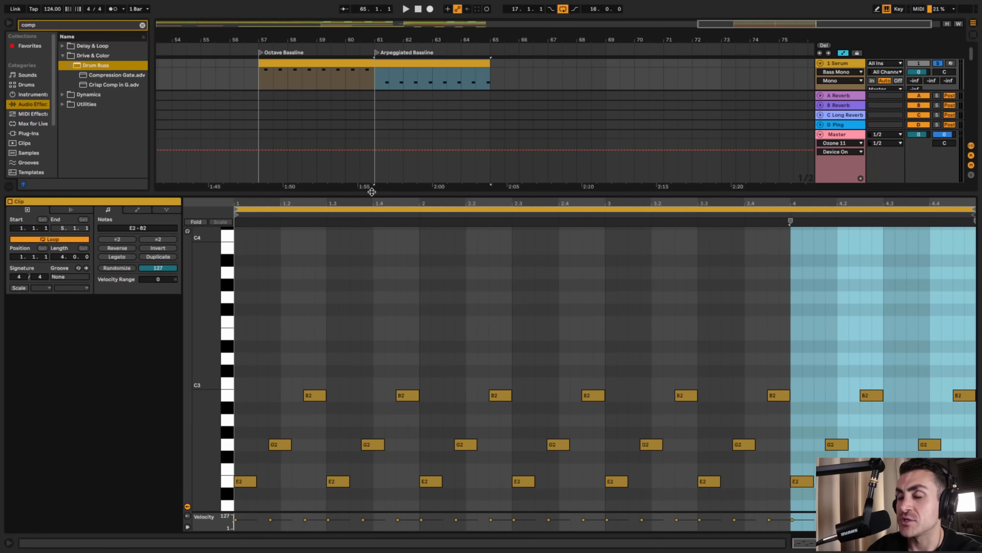
{"action": "left_click_drag", "start_coordinate": [373, 191], "coordinate": [375, 69]}
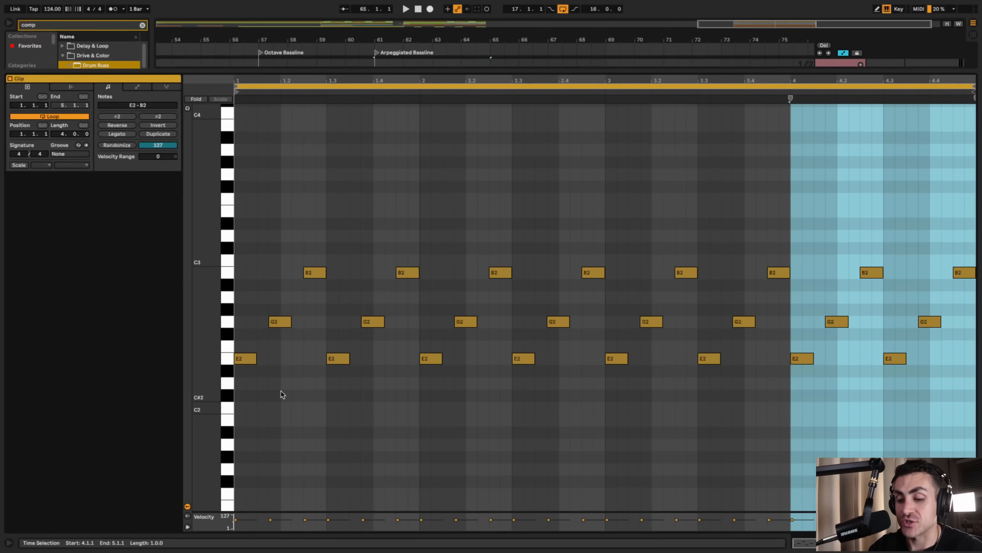
{"action": "key", "text": "space"}
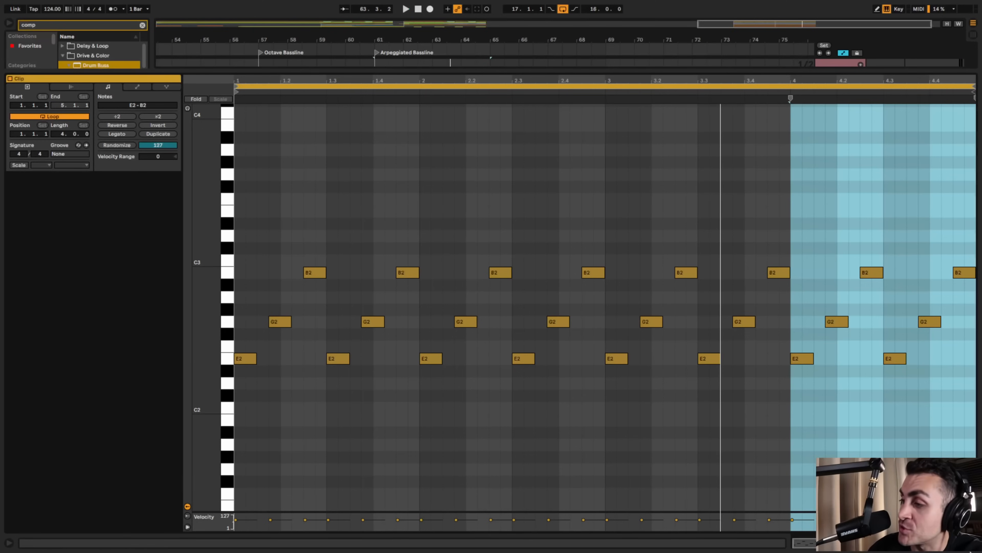
{"action": "key", "text": "shift+Tab"}
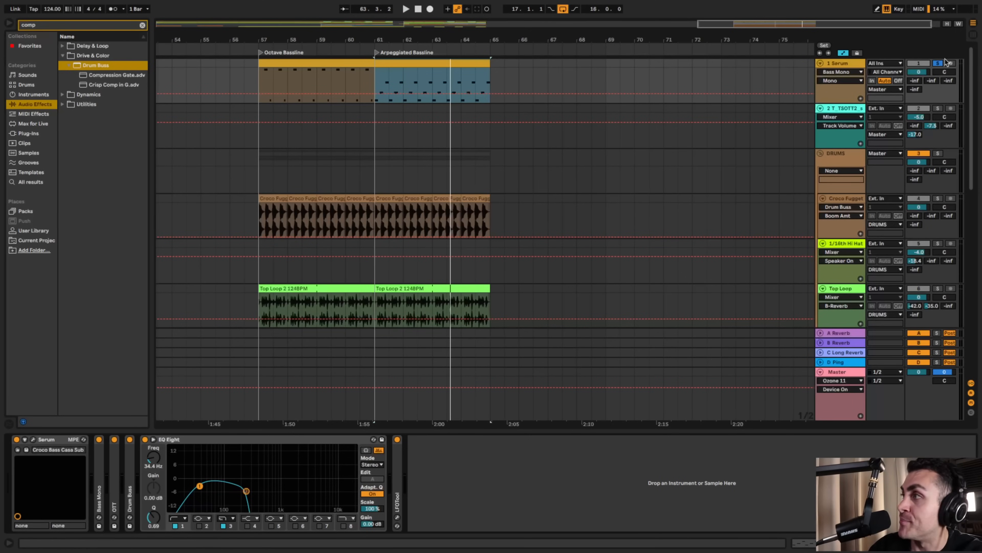
Turn off solo on the Serum track and play the octave bassline with the drums from bar 57.
{"action": "left_click", "coordinate": [938, 62]}
{"action": "left_click", "coordinate": [256, 175]}
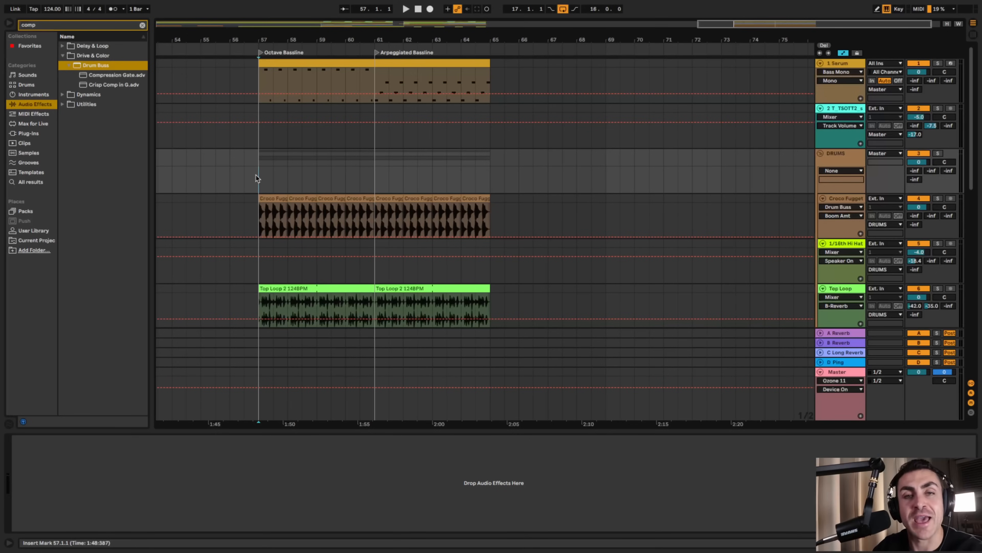
{"action": "key", "text": "space"}
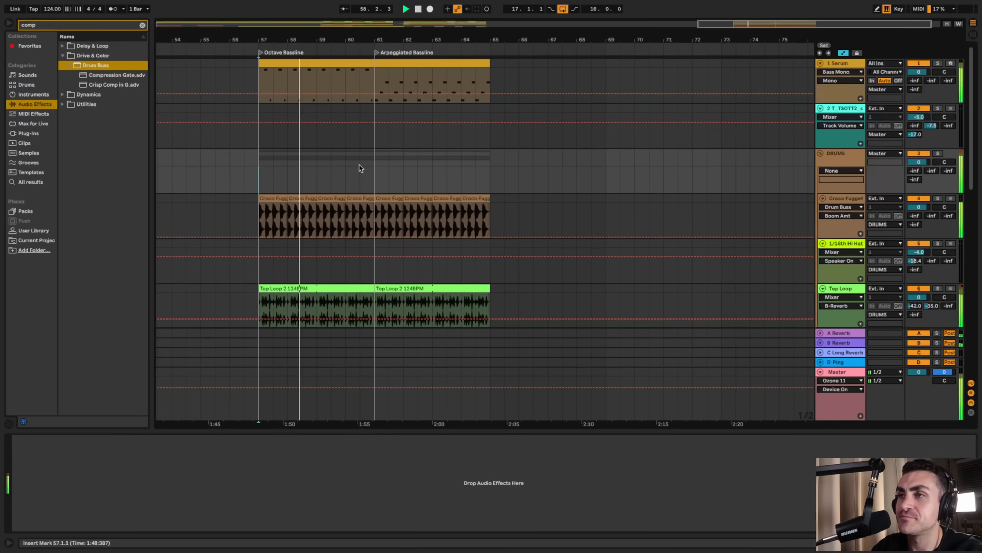
{"action": "key", "text": "space"}
Play the arpeggiated bassline together with the drums from bar 61.
{"action": "left_click", "coordinate": [374, 166]}
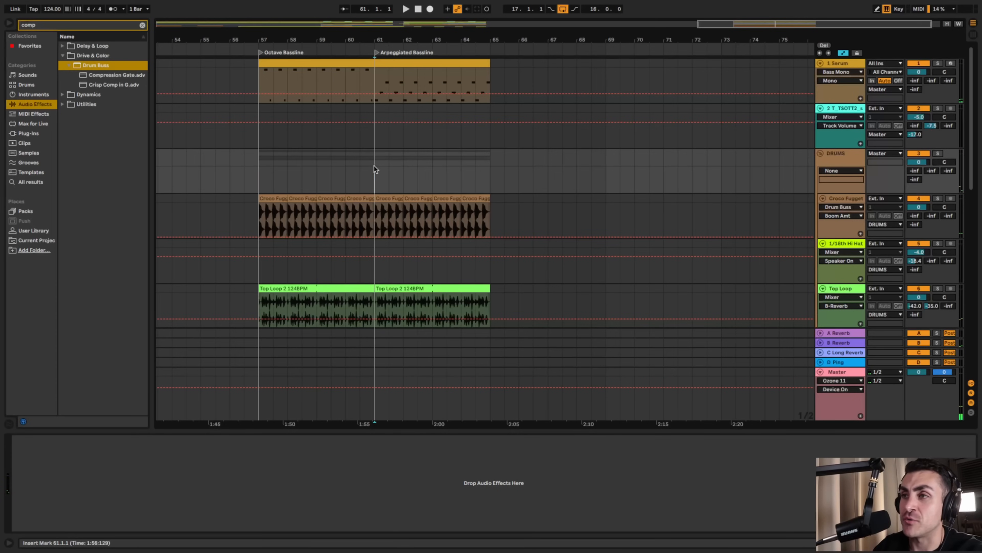
{"action": "key", "text": "space"}
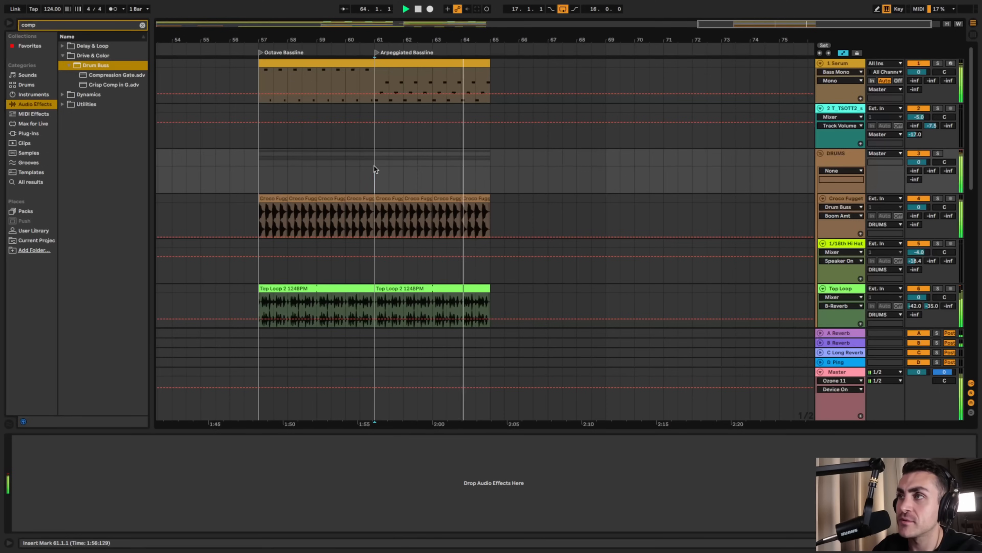
{"action": "key", "text": "space"}
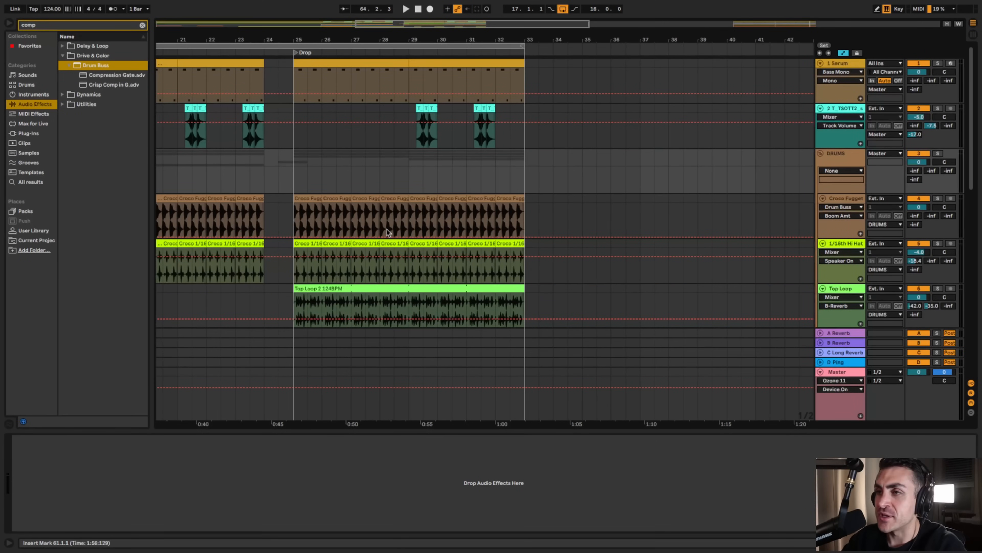
Audition the drop's Top Loop and 1/16th Hi Hat tracks one after the other from bar 25, each soloed.
{"action": "scroll", "coordinate": [414, 268], "scroll_direction": "down", "scroll_amount": 3}
{"action": "scroll", "coordinate": [414, 268], "scroll_direction": "right", "scroll_amount": 2}
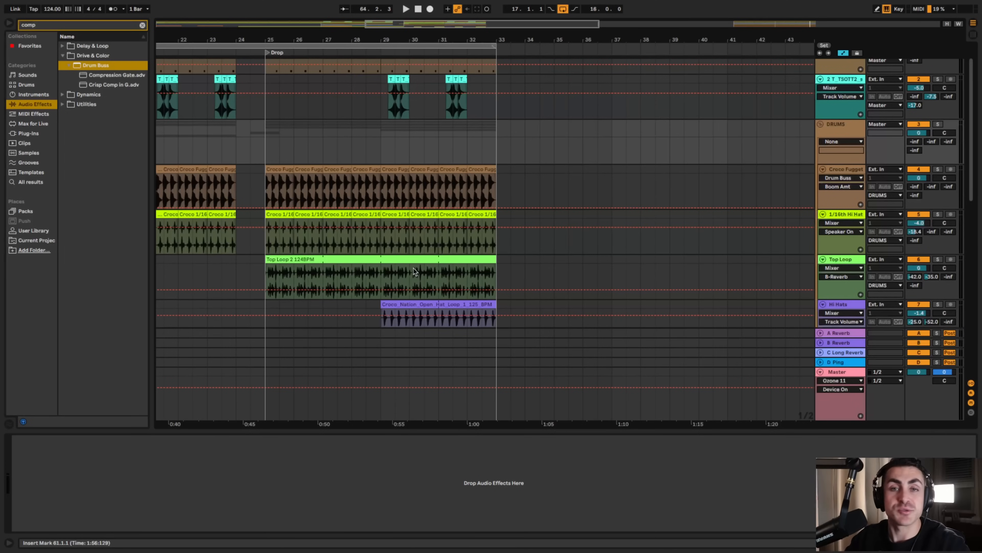
{"action": "left_click", "coordinate": [938, 262]}
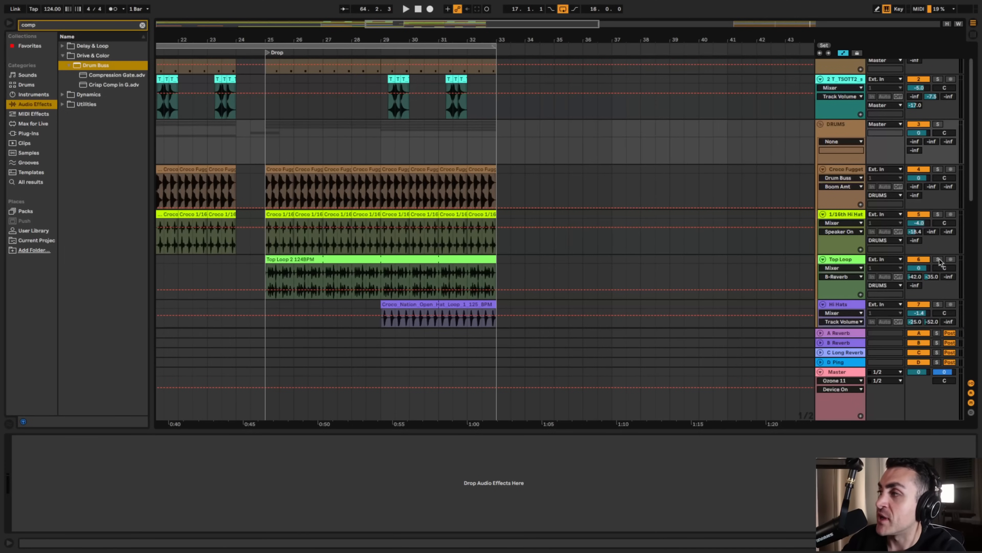
{"action": "left_click", "coordinate": [264, 277]}
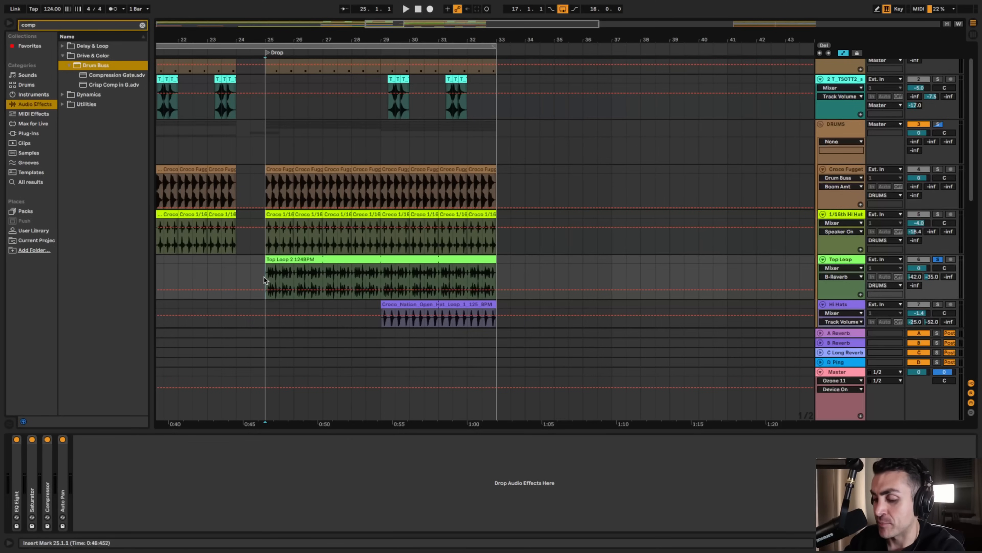
{"action": "key", "text": "space"}
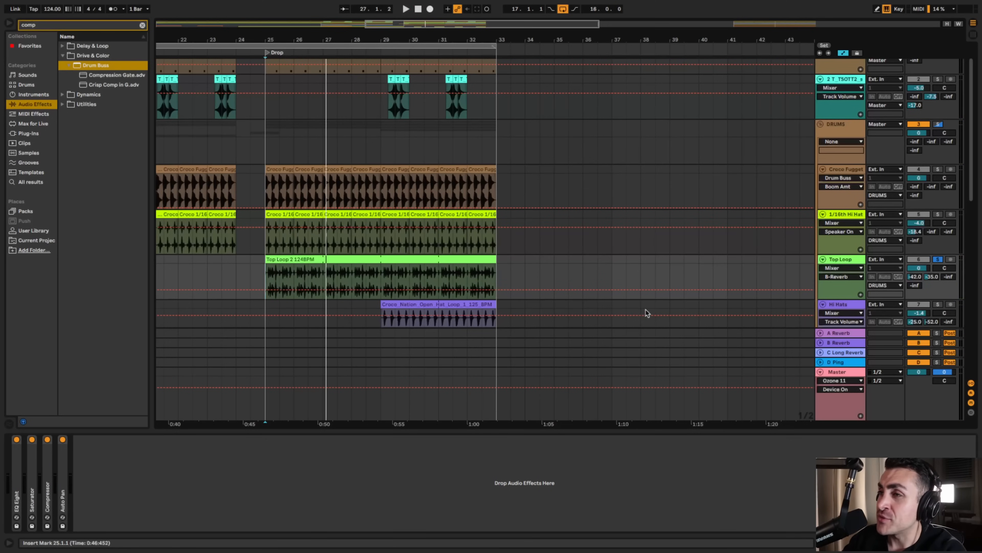
{"action": "left_click", "coordinate": [938, 214]}
{"action": "key", "text": "space"}
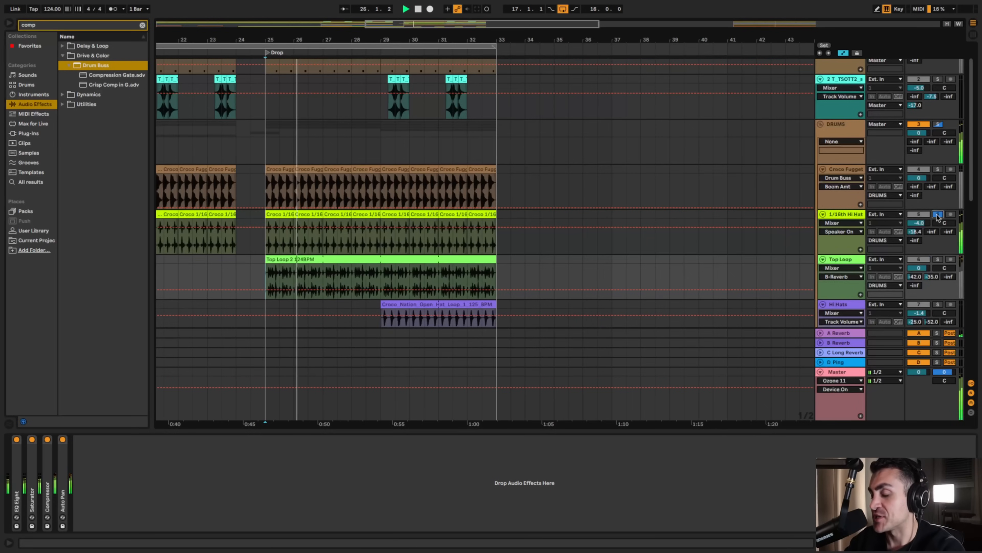
Solo the Hi Hats track to audition its open hat loop from bar 29, and turn the solo off.
{"action": "scroll", "coordinate": [692, 230], "scroll_direction": "down", "scroll_amount": 2}
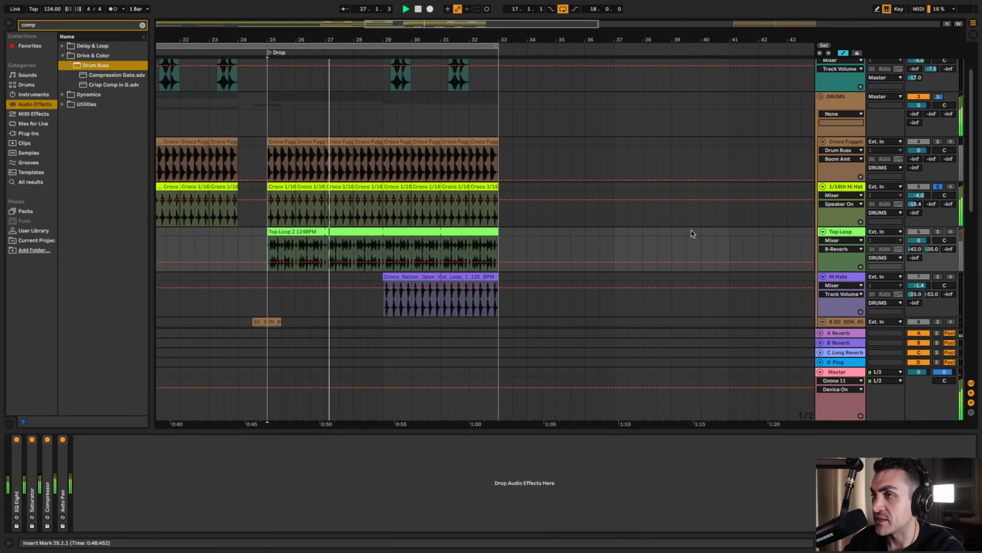
{"action": "left_click", "coordinate": [937, 276]}
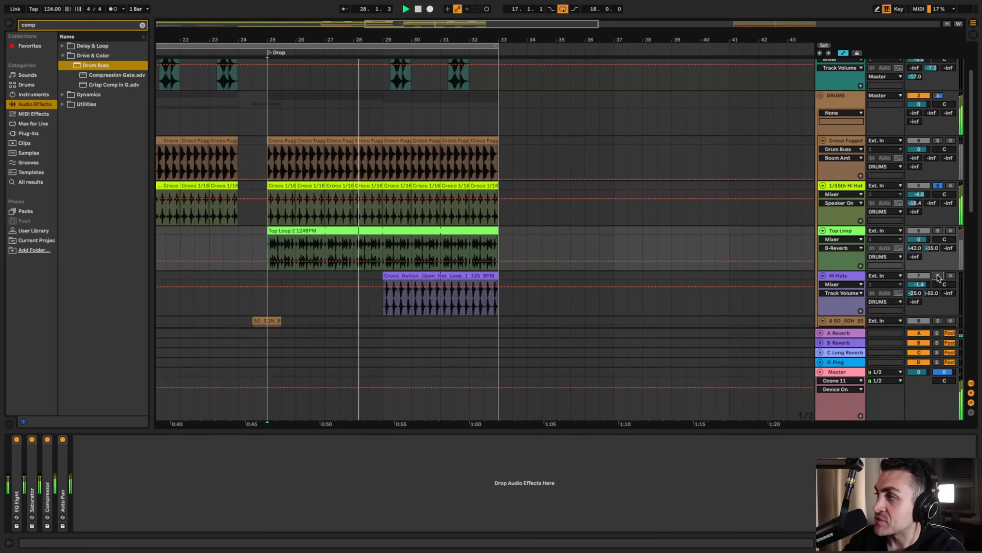
{"action": "left_click", "coordinate": [389, 303]}
{"action": "key", "text": "space"}
{"action": "key", "text": "space"}
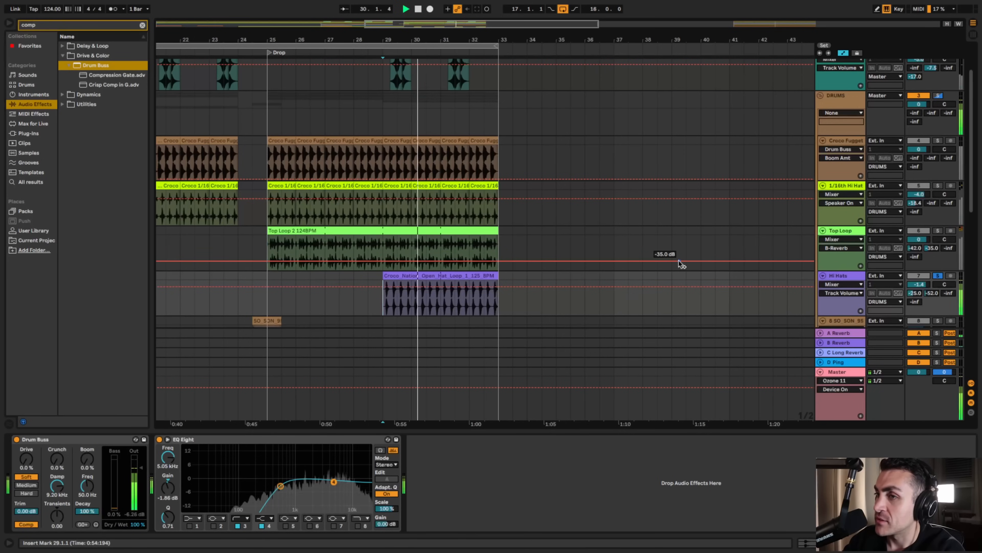
{"action": "left_click", "coordinate": [938, 276]}
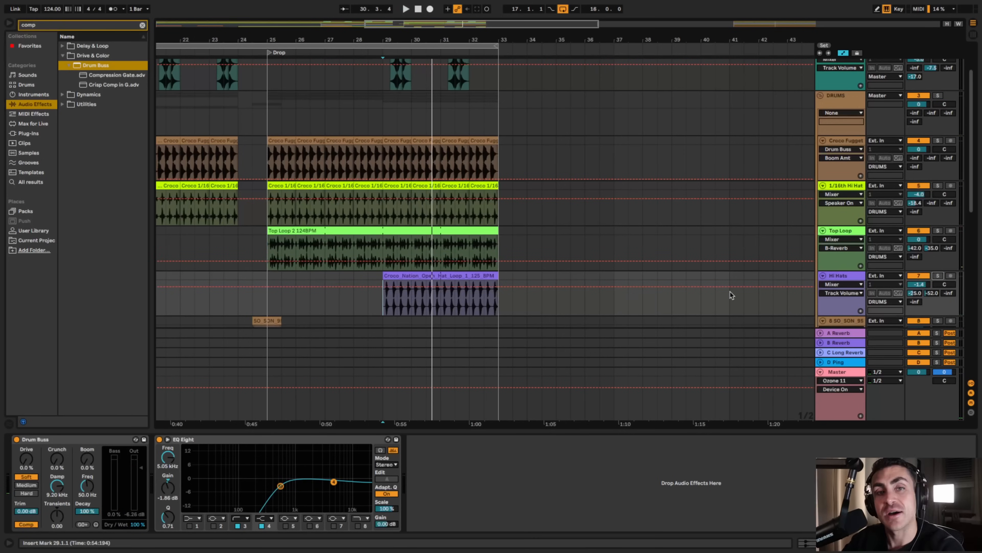
Play the full drop from bar 25 and mute the Top Loop track during playback.
{"action": "left_click", "coordinate": [265, 300]}
{"action": "key", "text": "space"}
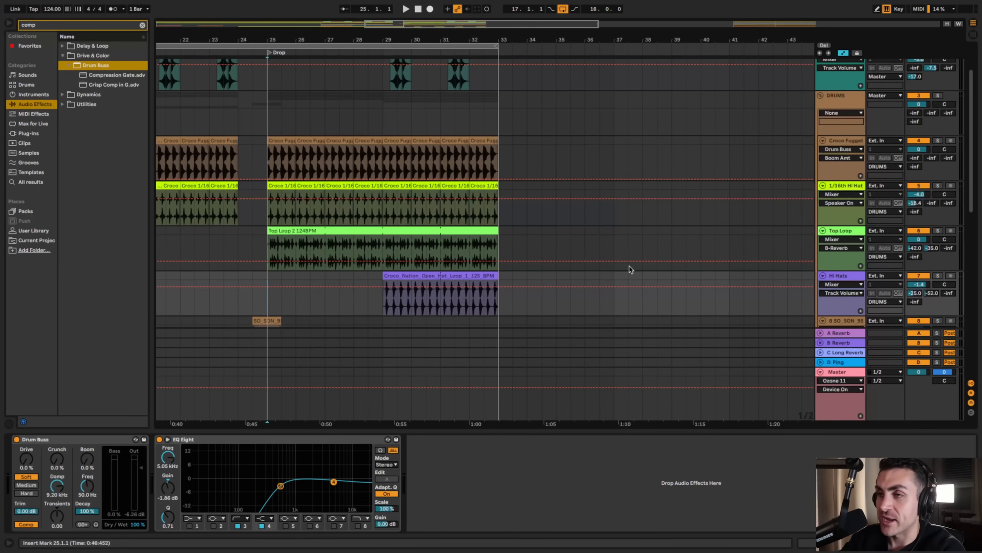
{"action": "key", "text": "space"}
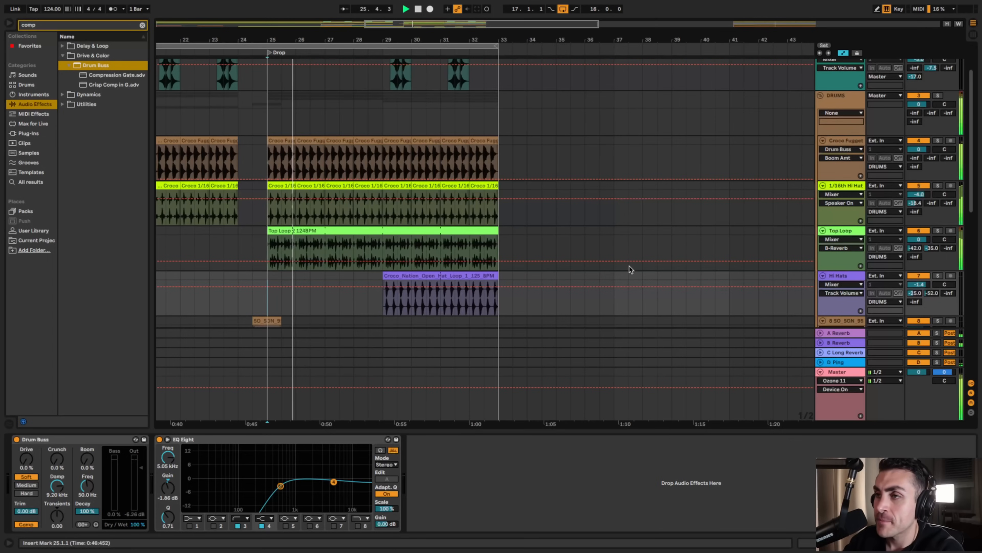
{"action": "scroll", "coordinate": [630, 269], "scroll_direction": "down", "scroll_amount": 10}
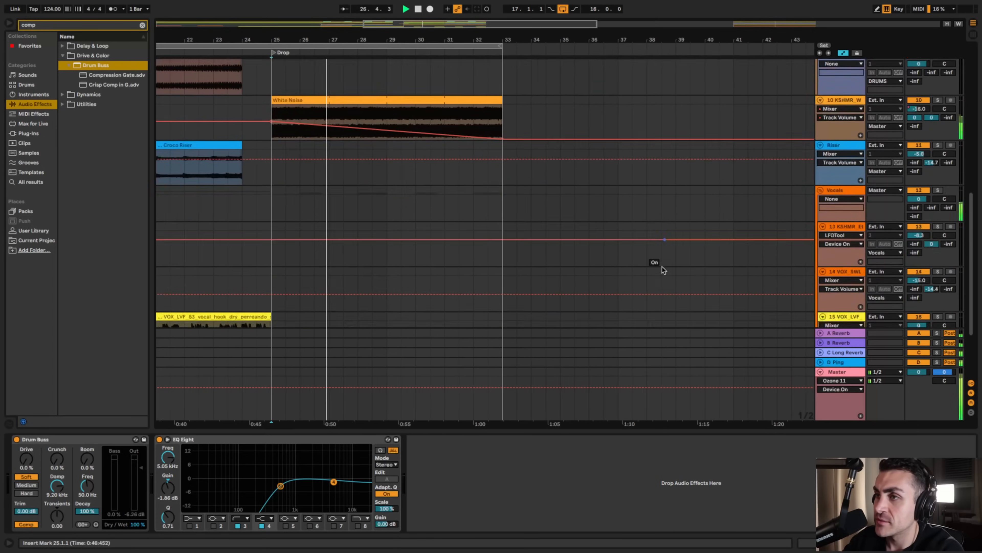
{"action": "scroll", "coordinate": [661, 269], "scroll_direction": "up", "scroll_amount": 10}
{"action": "scroll", "coordinate": [661, 267], "scroll_direction": "down", "scroll_amount": 2}
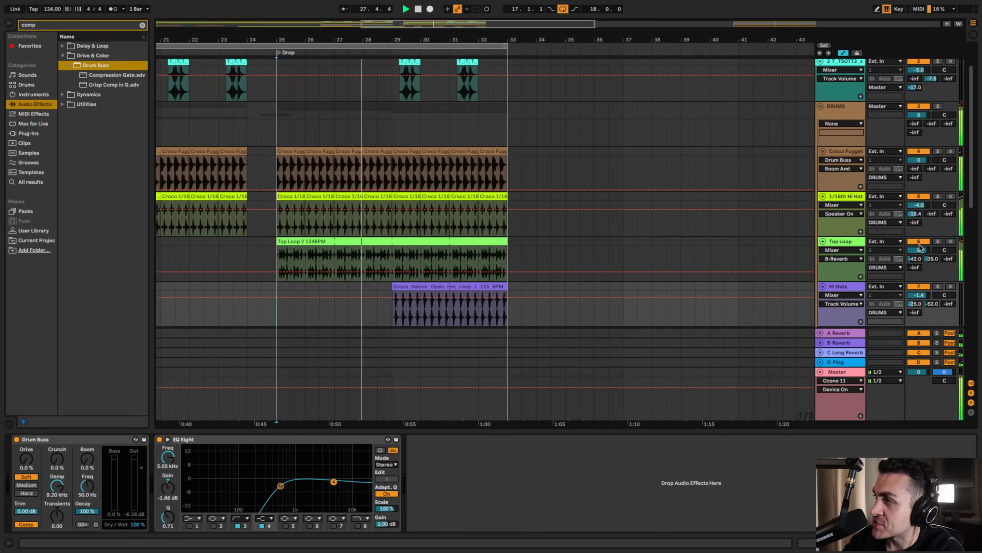
{"action": "left_click", "coordinate": [920, 242]}
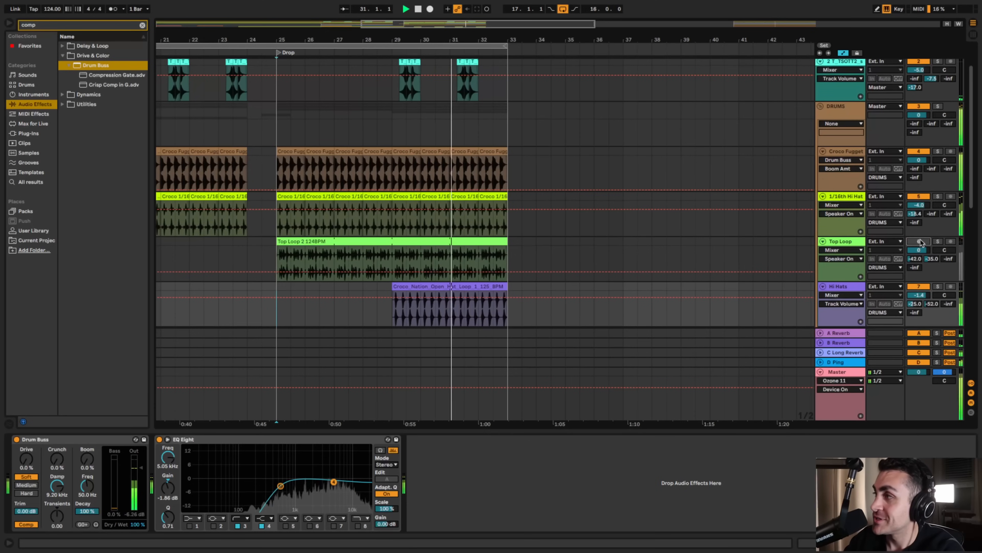
Switch the Top Loop track back on during playback of the drop, and stop playback.
{"action": "left_click", "coordinate": [920, 242]}
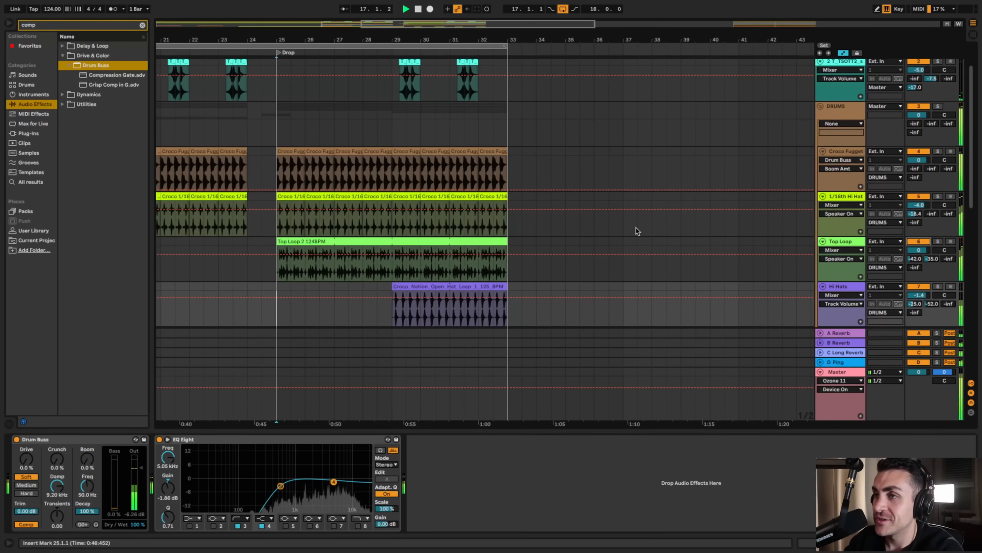
{"action": "key", "text": "space"}
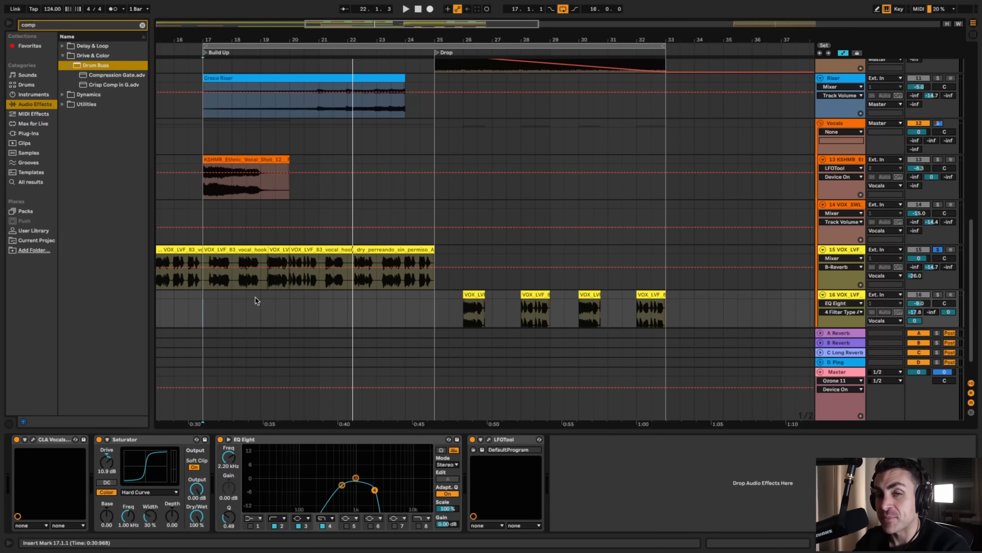
Audition the soloed 15 VOX_LVF vocal hook in the build-up from bar 17.
{"action": "key", "text": "space"}
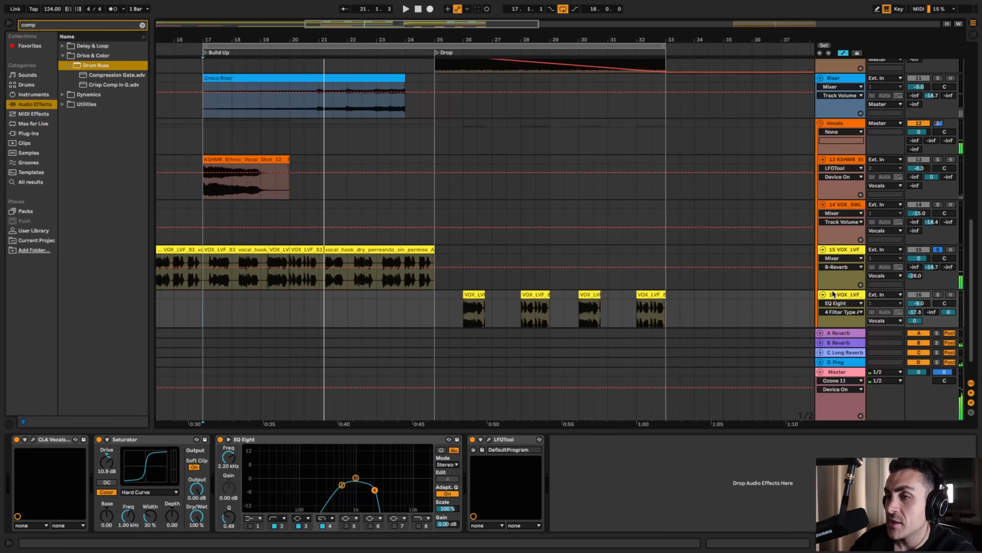
{"action": "scroll", "coordinate": [432, 268], "scroll_direction": "down", "scroll_amount": 2}
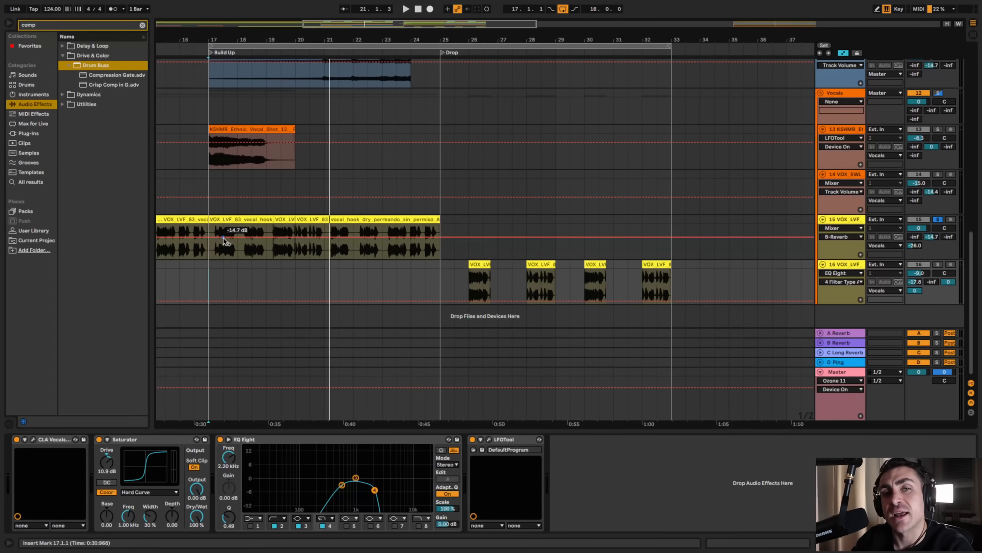
Solo the 16 VOX_LVF track to audition the drop's vocal chops from bar 26, and turn the solo off.
{"action": "scroll", "coordinate": [474, 276], "scroll_direction": "right", "scroll_amount": 5}
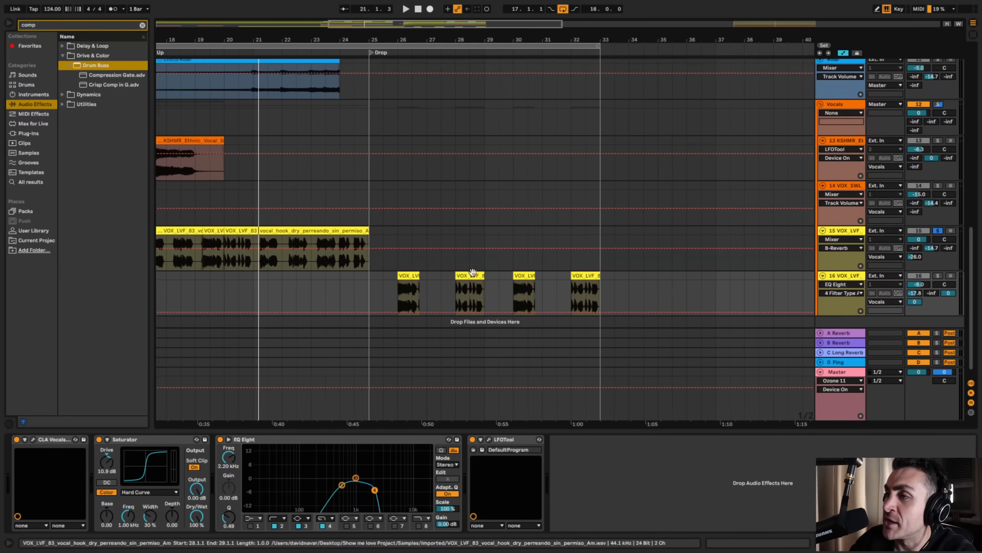
{"action": "left_click", "coordinate": [861, 271]}
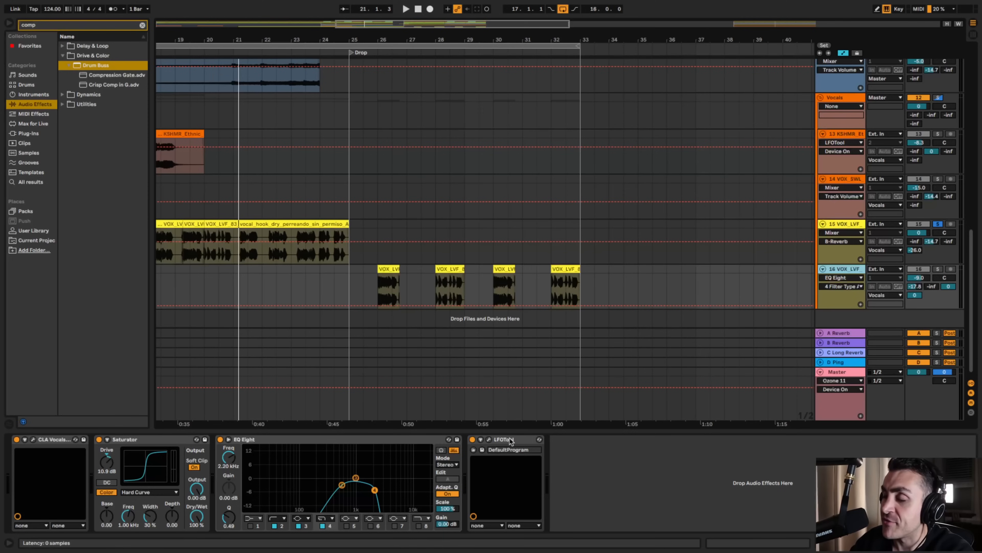
{"action": "left_click", "coordinate": [938, 269]}
{"action": "left_click", "coordinate": [377, 276]}
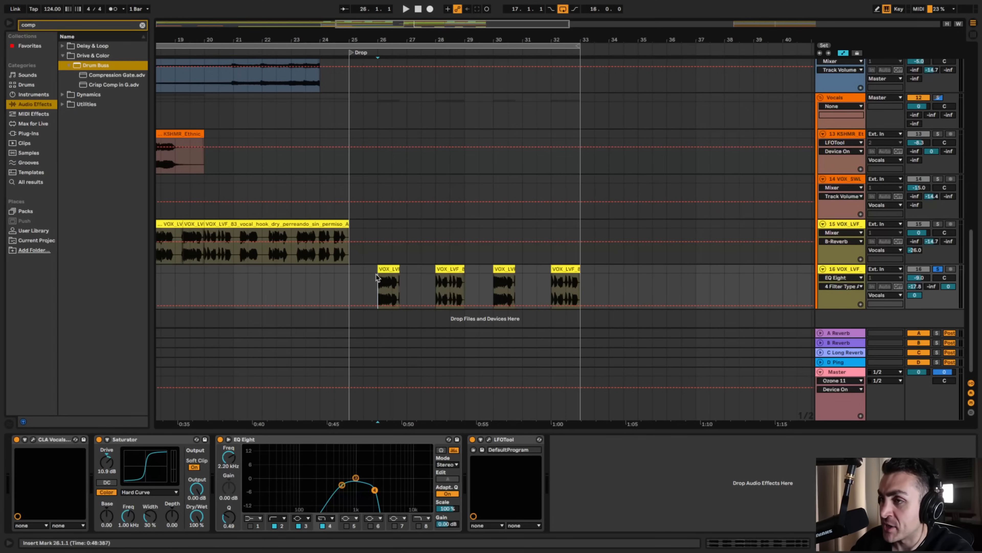
{"action": "key", "text": "space"}
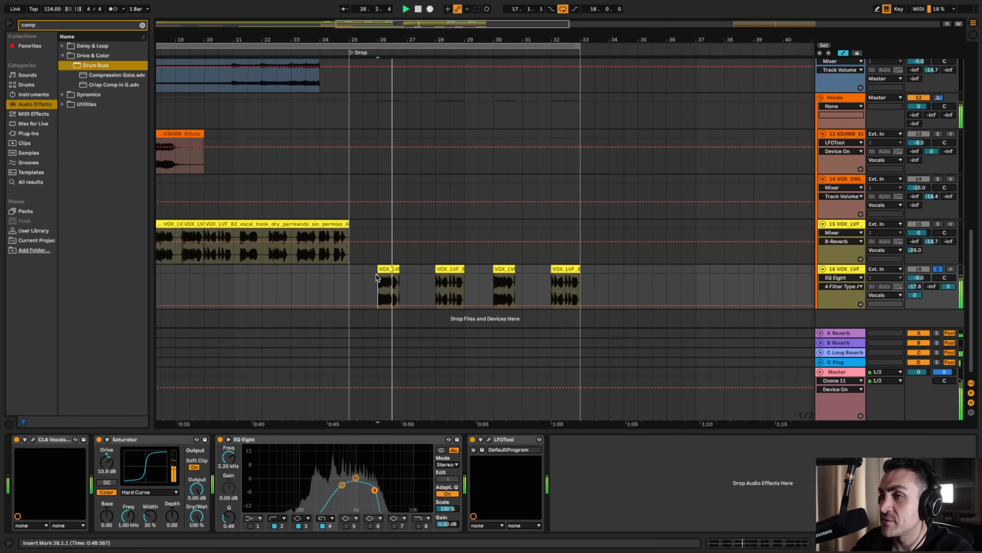
{"action": "scroll", "coordinate": [428, 283], "scroll_direction": "right", "scroll_amount": 1}
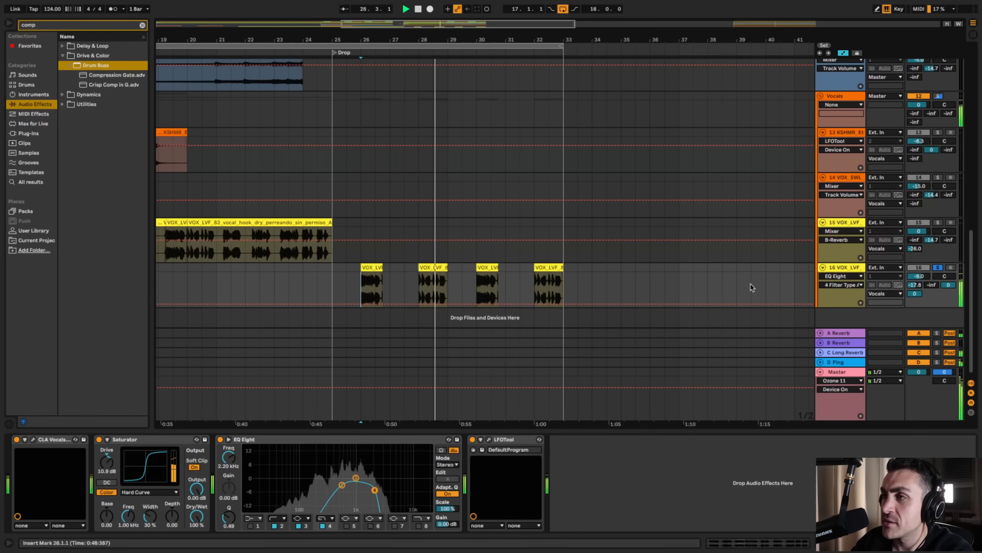
{"action": "key", "text": "space"}
{"action": "left_click", "coordinate": [940, 268]}
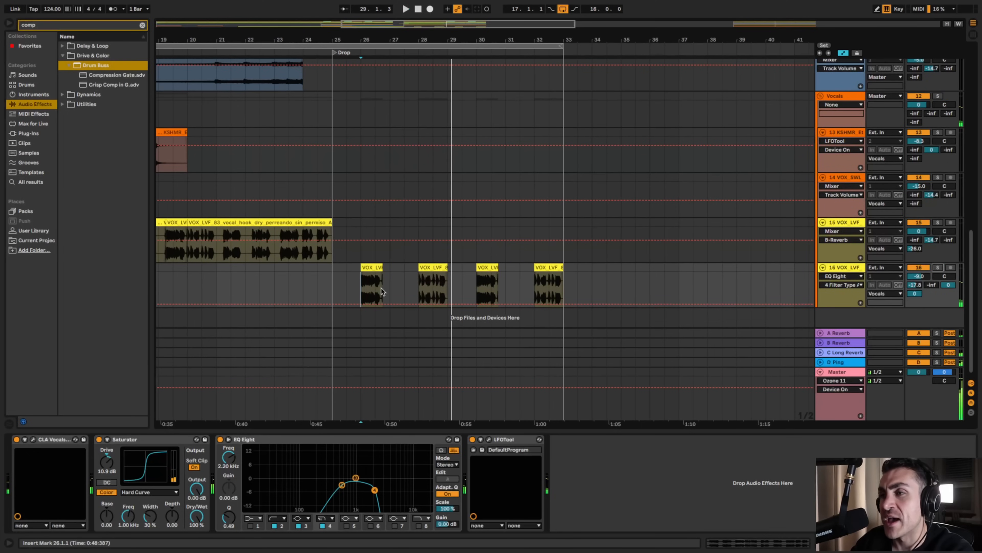
Play the full mix from the middle of bar 21 through the end of the build-up into the drop.
{"action": "left_click", "coordinate": [231, 283]}
{"action": "key", "text": "space"}
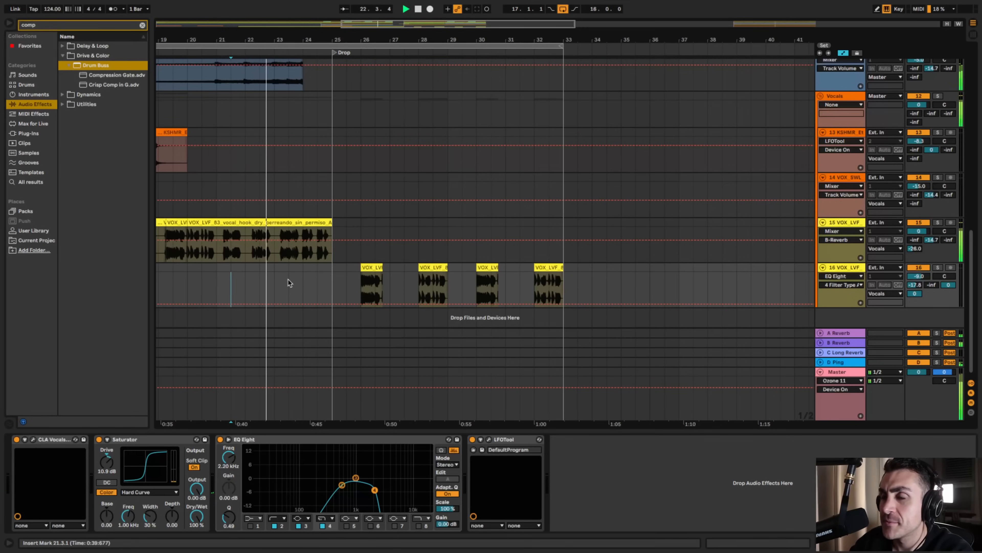
{"action": "scroll", "coordinate": [315, 289], "scroll_direction": "up", "scroll_amount": 1}
{"action": "scroll", "coordinate": [315, 290], "scroll_direction": "up", "scroll_amount": 1}
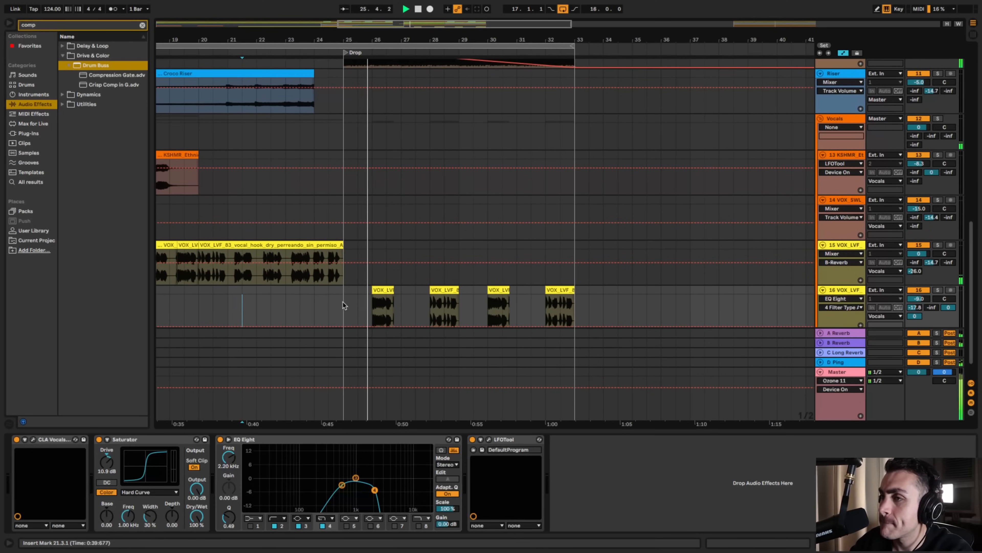
{"action": "scroll", "coordinate": [352, 303], "scroll_direction": "down", "scroll_amount": 1}
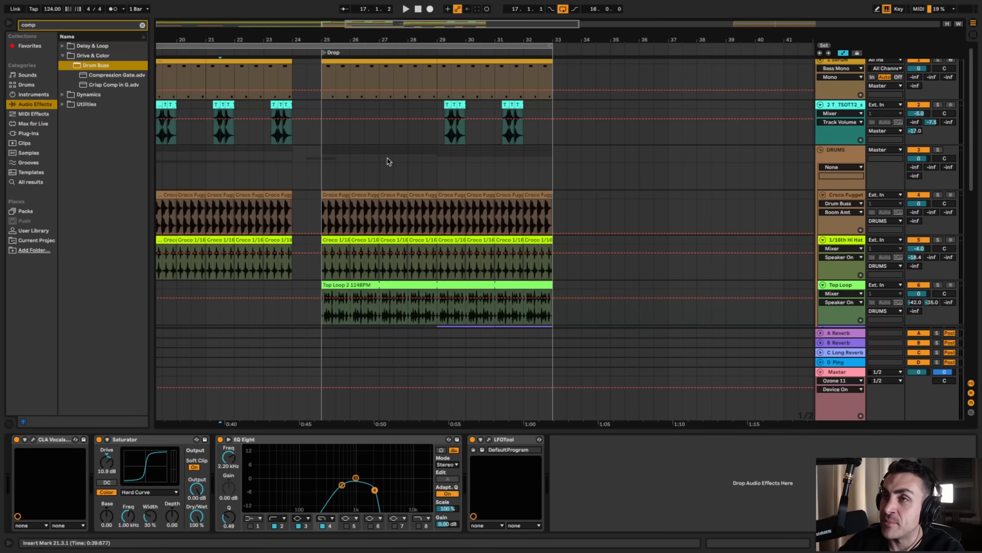
Solo track 2 above the DRUMS group to audition its short clips from bar 29, and turn the solo off.
{"action": "left_click", "coordinate": [438, 133]}
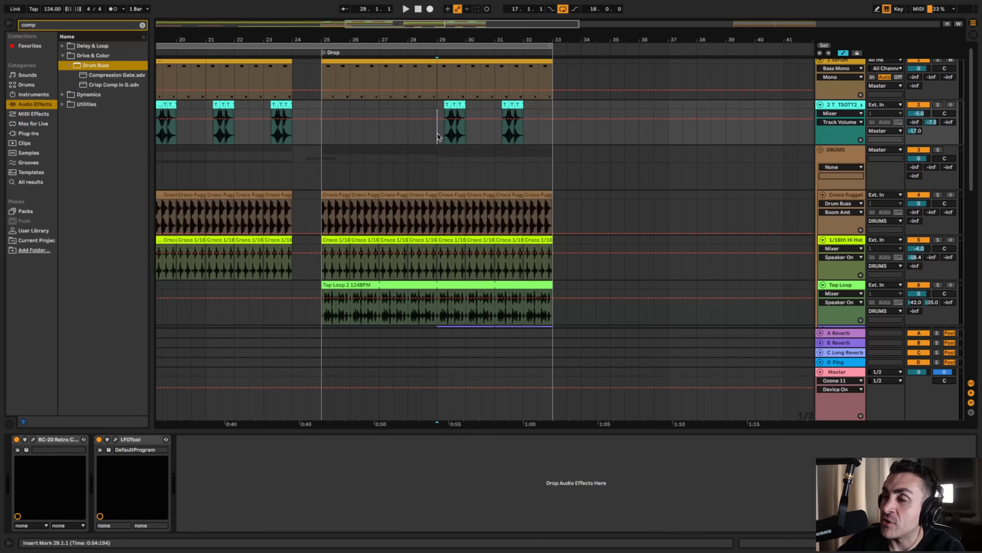
{"action": "left_click", "coordinate": [938, 104]}
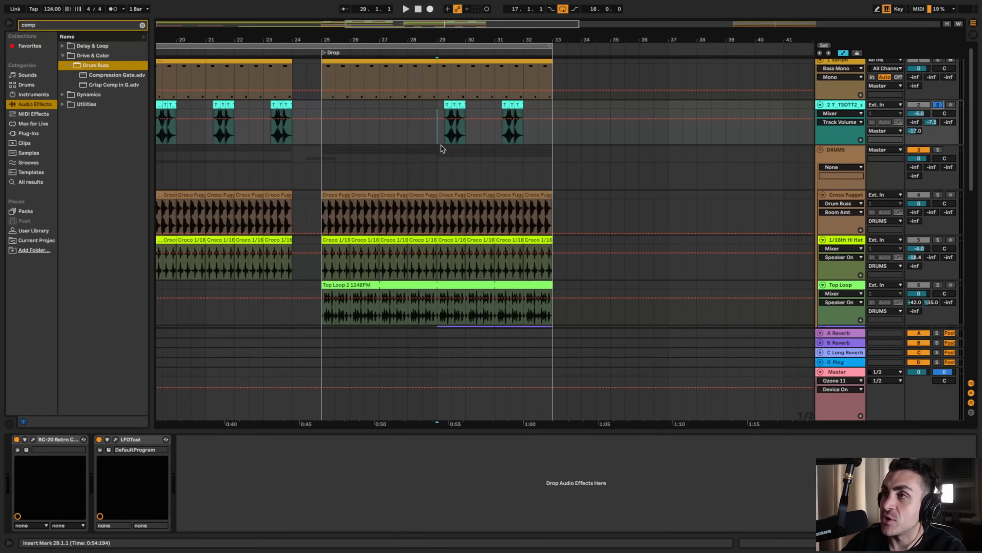
{"action": "key", "text": "space"}
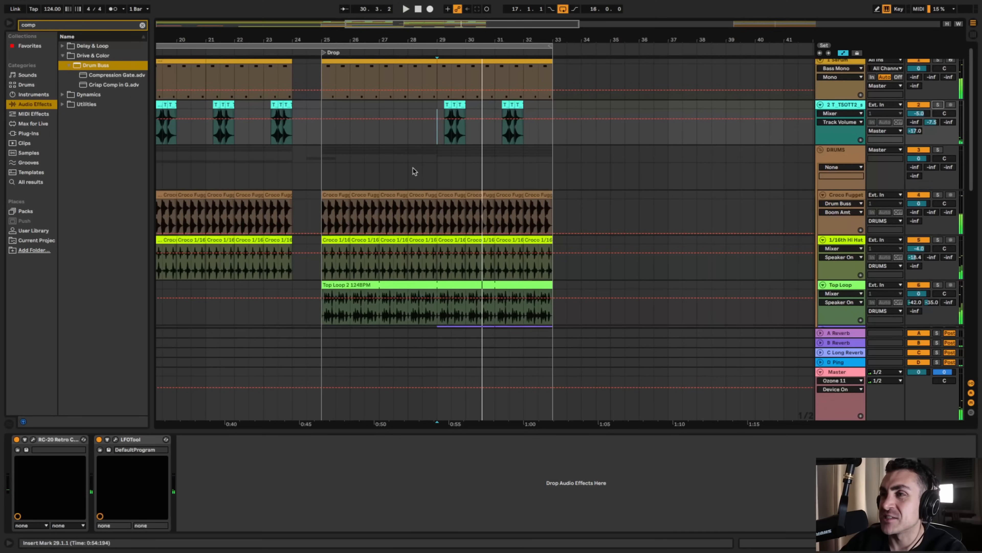
{"action": "key", "text": "space"}
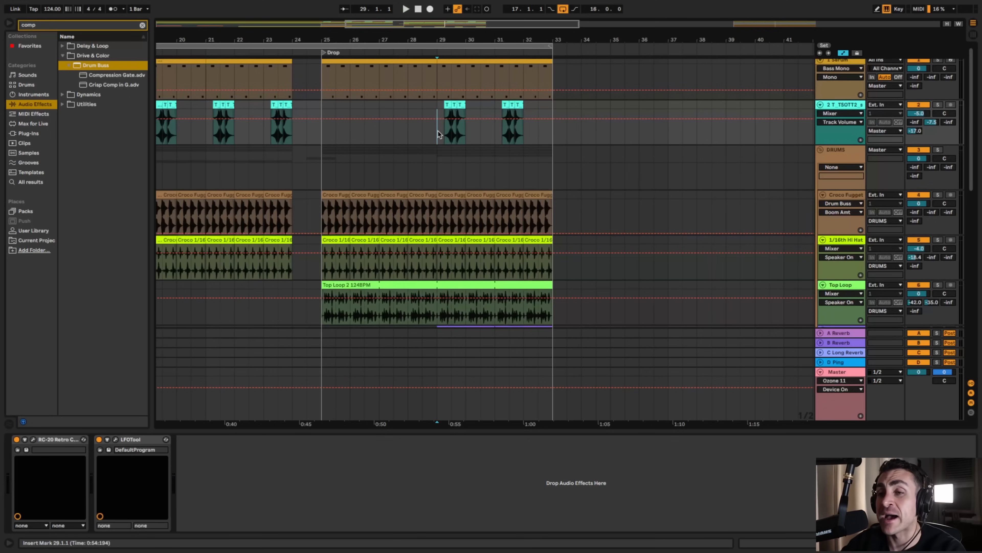
Look over the drop's percussion, white noise and vocal tracks, and play the full drop from bar 29.
{"action": "scroll", "coordinate": [438, 129], "scroll_direction": "down", "scroll_amount": 10}
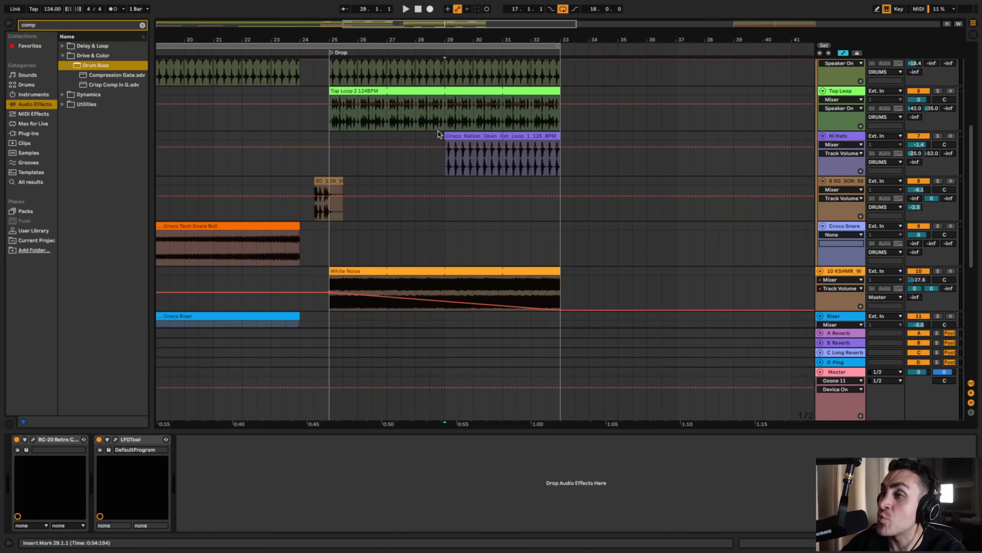
{"action": "scroll", "coordinate": [439, 131], "scroll_direction": "down", "scroll_amount": 10}
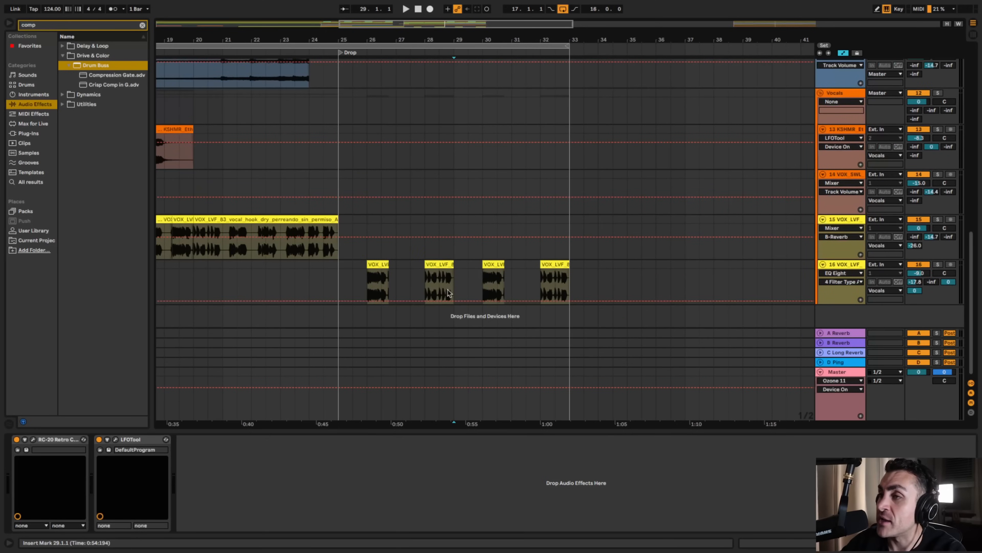
{"action": "scroll", "coordinate": [446, 163], "scroll_direction": "up", "scroll_amount": 20}
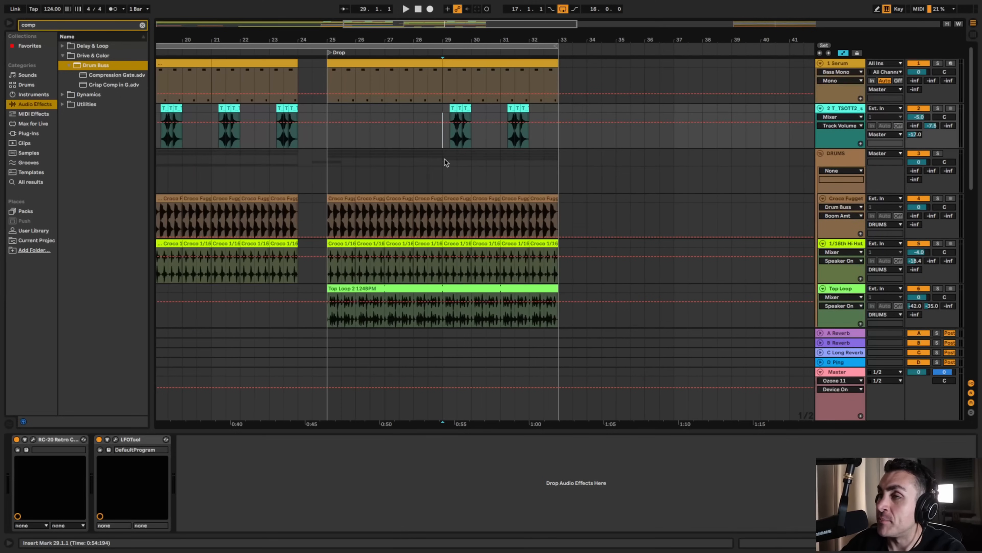
{"action": "key", "text": "space"}
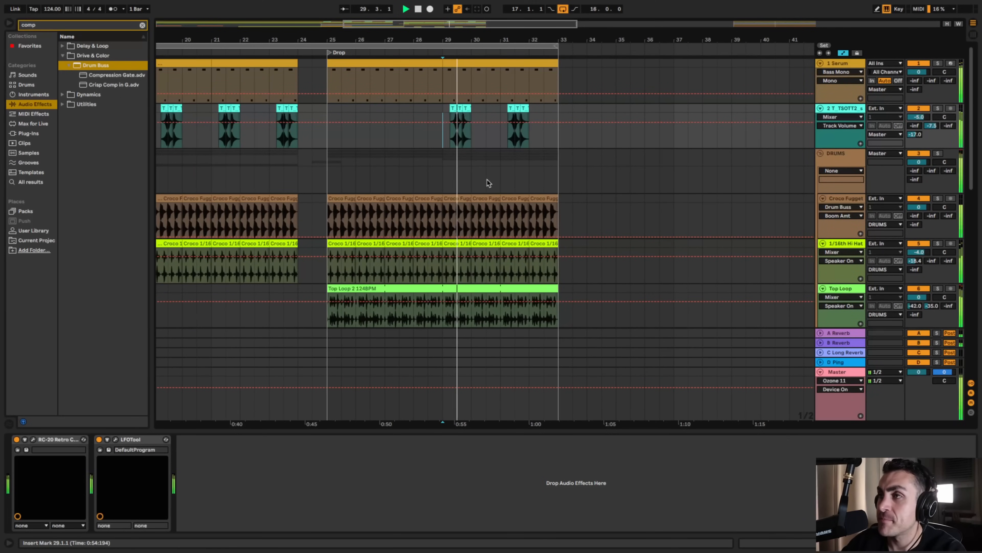